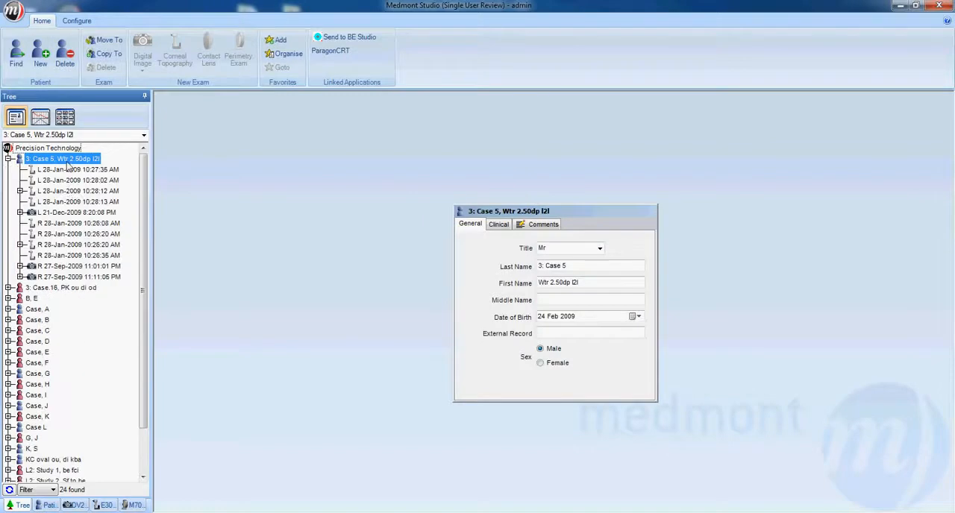
Start a new contact lens design from the right eye's 28-Jan-2009 10:26:20 AM topography exam and review the selected lens manufacturers.
left_click(64, 234)
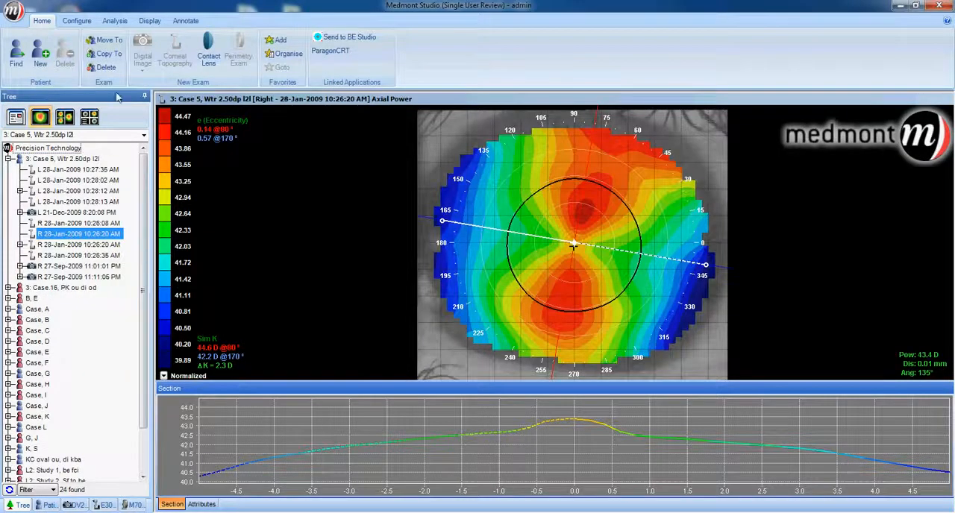
left_click(209, 56)
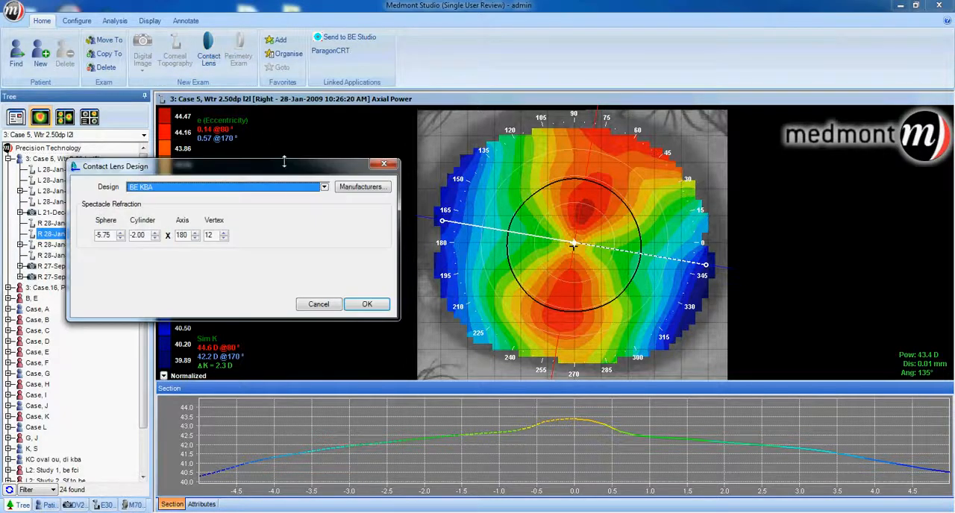
left_click(356, 188)
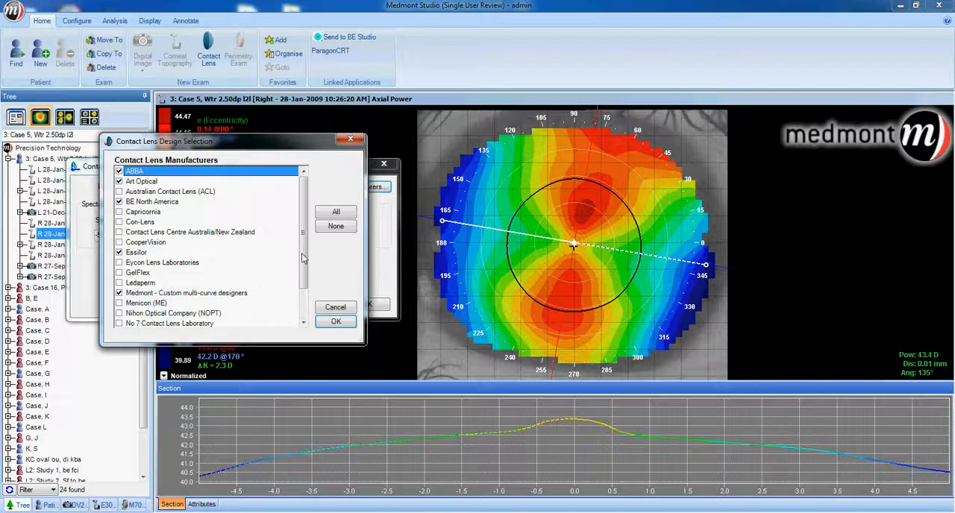
left_click_drag(302, 258, 305, 307)
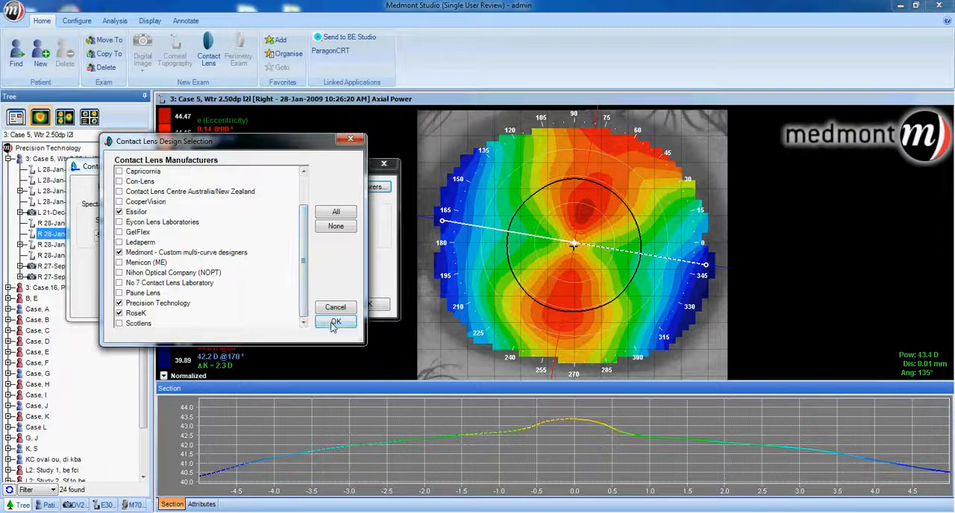
left_click(335, 323)
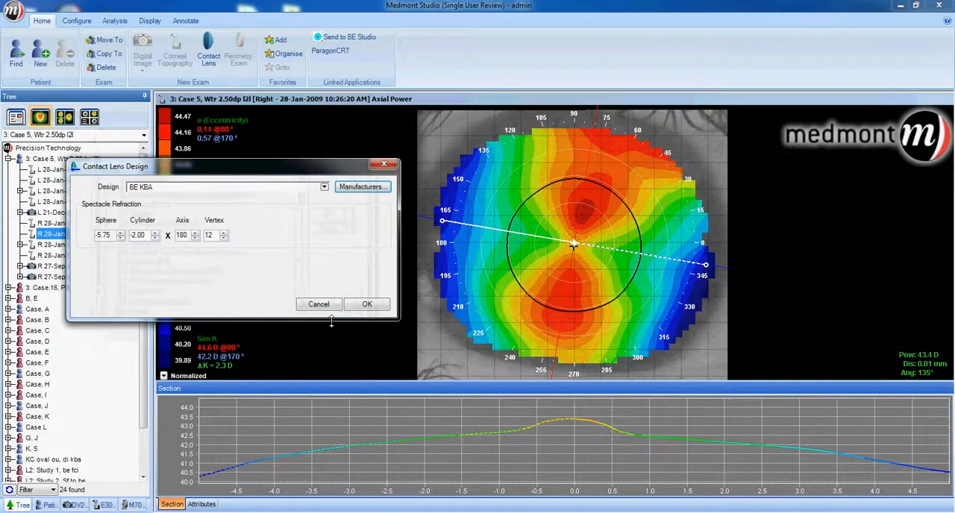
left_click(355, 191)
Create the lens with the Custom 4 Curve design and move its designer dialog clear of the exam tree.
left_click(324, 188)
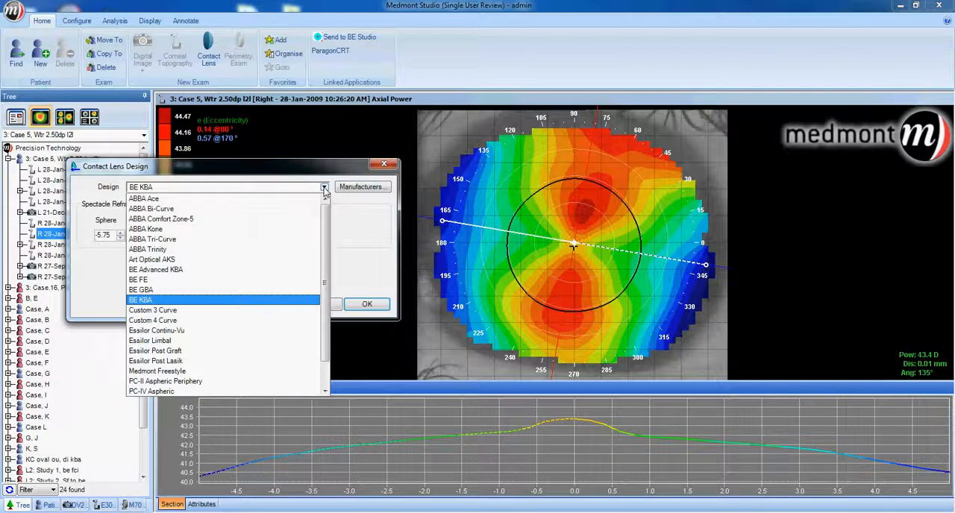
left_click(180, 320)
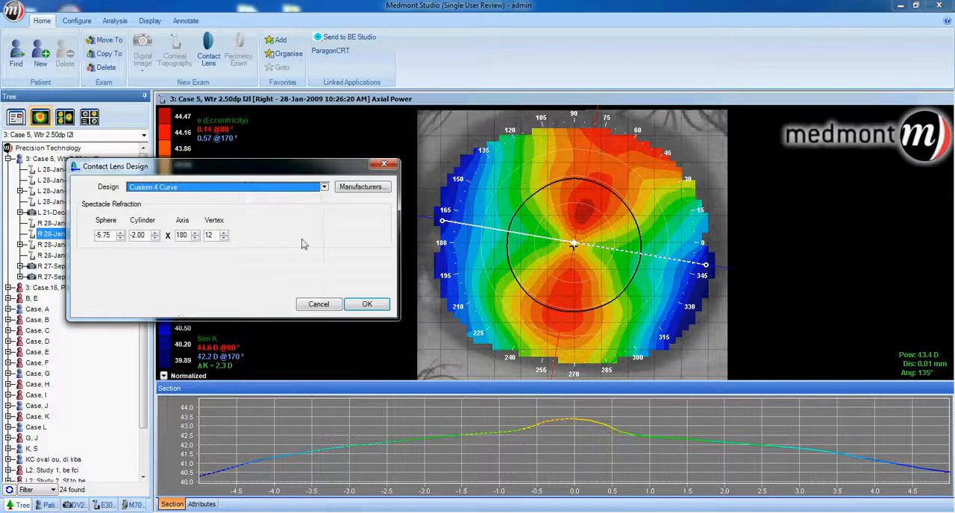
left_click(358, 306)
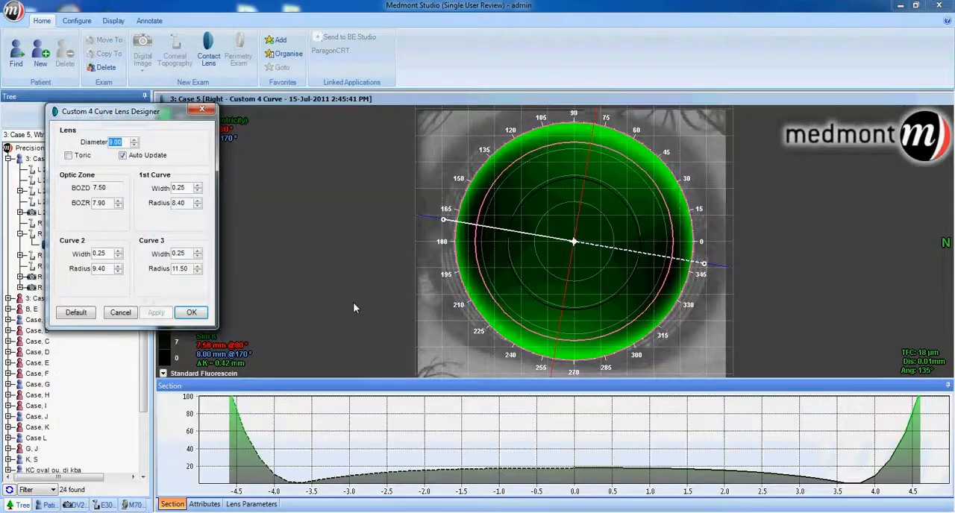
left_click_drag(173, 113, 327, 108)
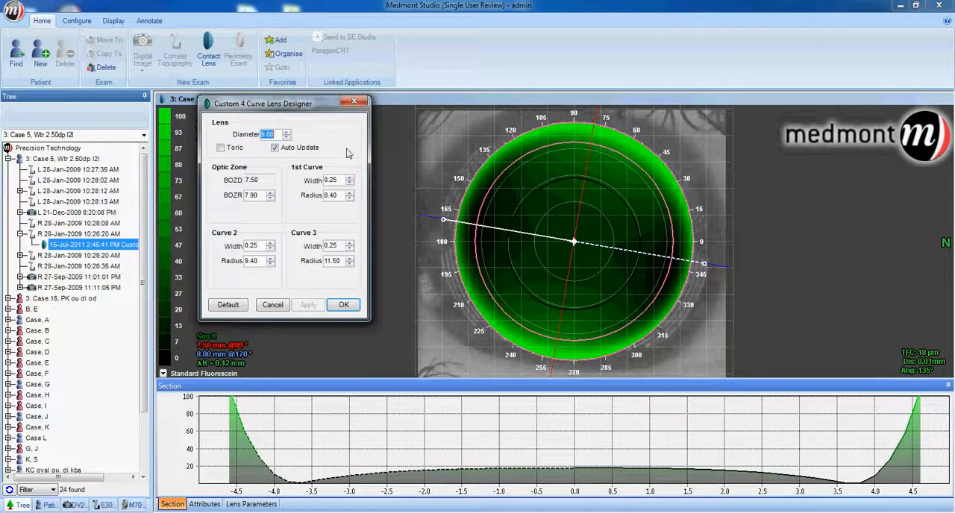
Measure diagonally across the iris through the map centre with a ruler annotation, and delete the annotation.
left_click(150, 22)
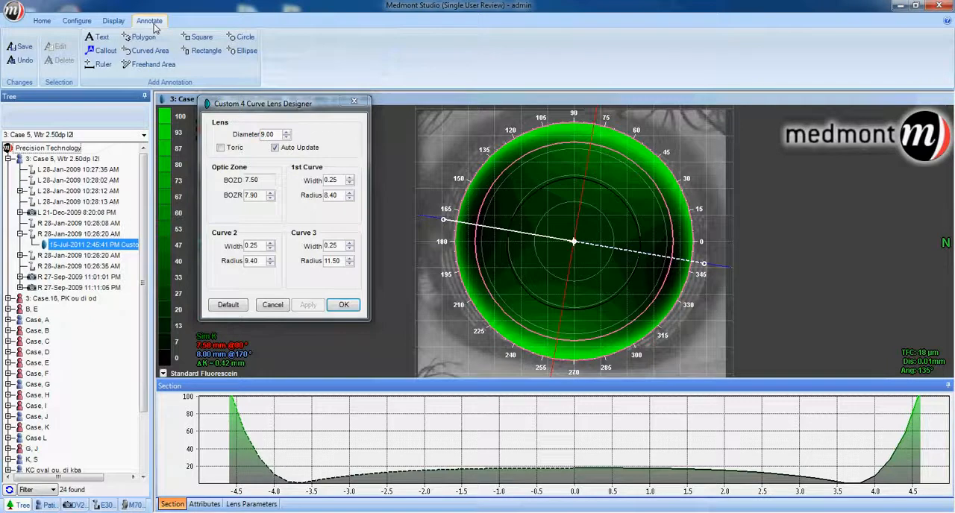
left_click(104, 66)
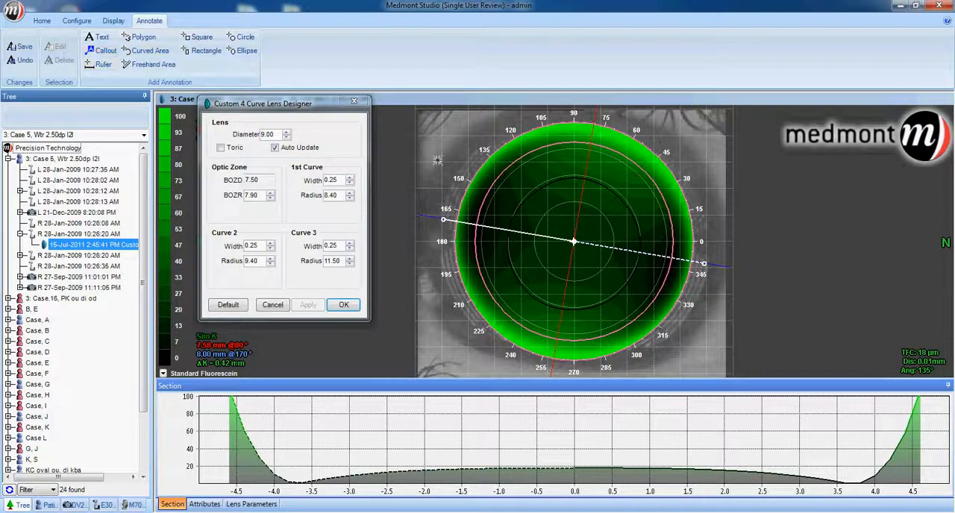
left_click_drag(435, 160, 711, 320)
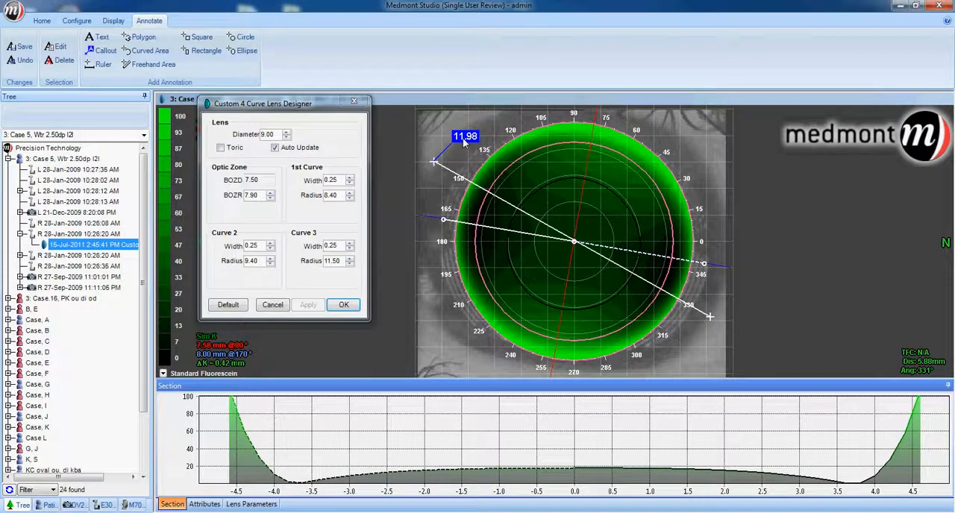
right_click(463, 142)
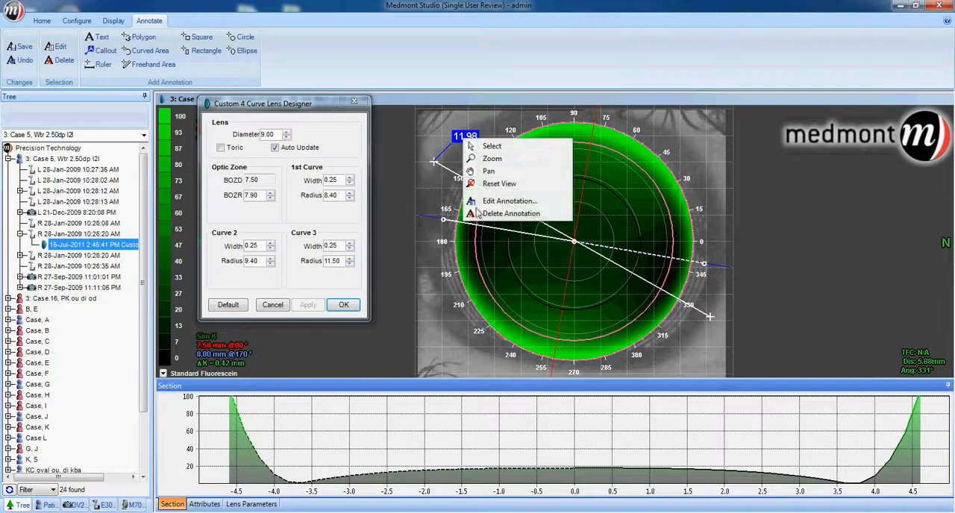
left_click(510, 213)
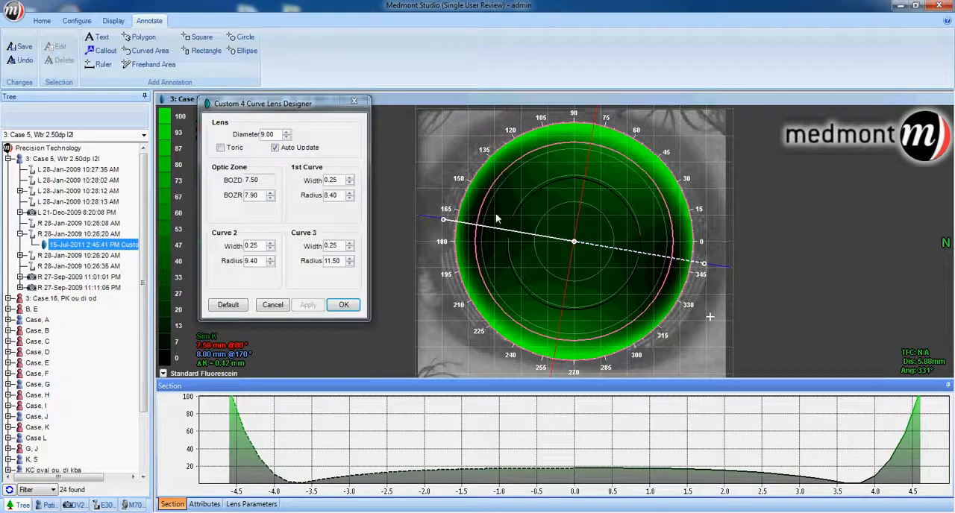
Decentre the lens slightly downward and temporally on the eye, and move the cross-section's centre onto the lens centre.
left_click(575, 241)
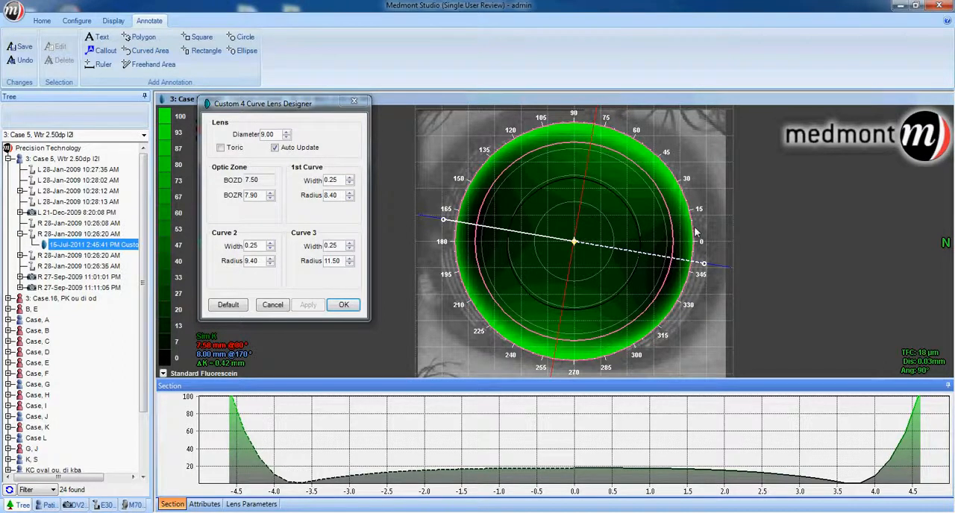
mouse_move(692, 230)
left_mouse_down()
mouse_move(687, 249)
mouse_move(646, 257)
mouse_move(619, 246)
mouse_move(672, 250)
mouse_move(663, 255)
mouse_move(688, 239)
left_mouse_up()
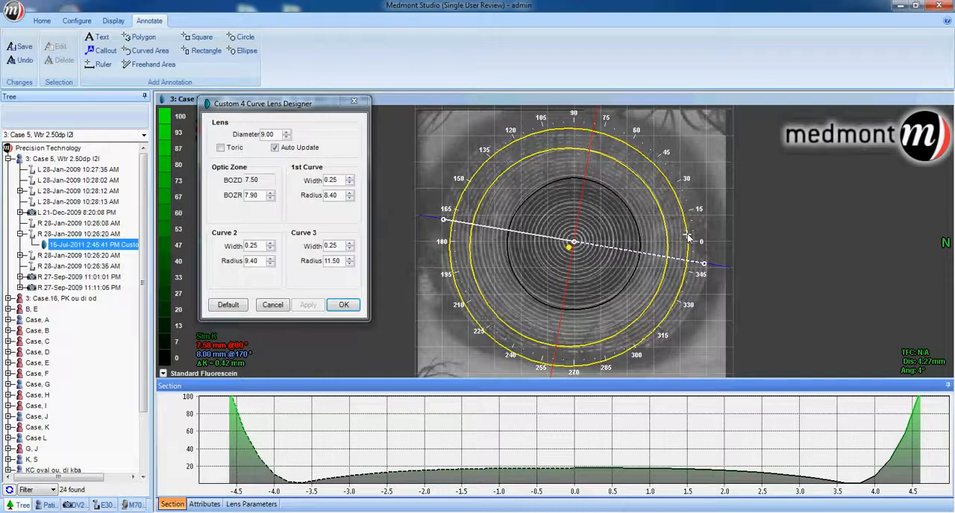
left_click_drag(688, 237, 687, 237)
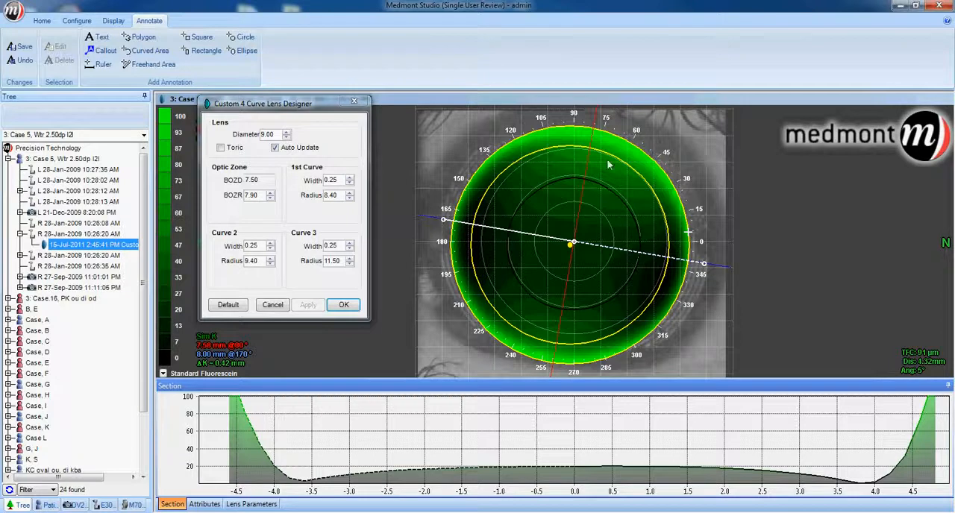
left_click(571, 244)
left_click_drag(569, 244, 571, 245)
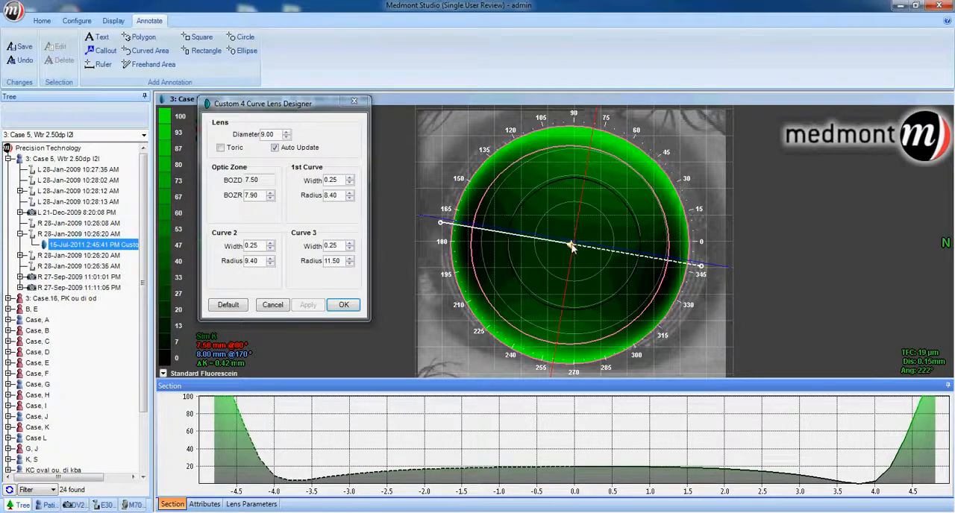
Set the lens diameter to 9.50 and apply it to the fluorescein simulation.
double_click(269, 135)
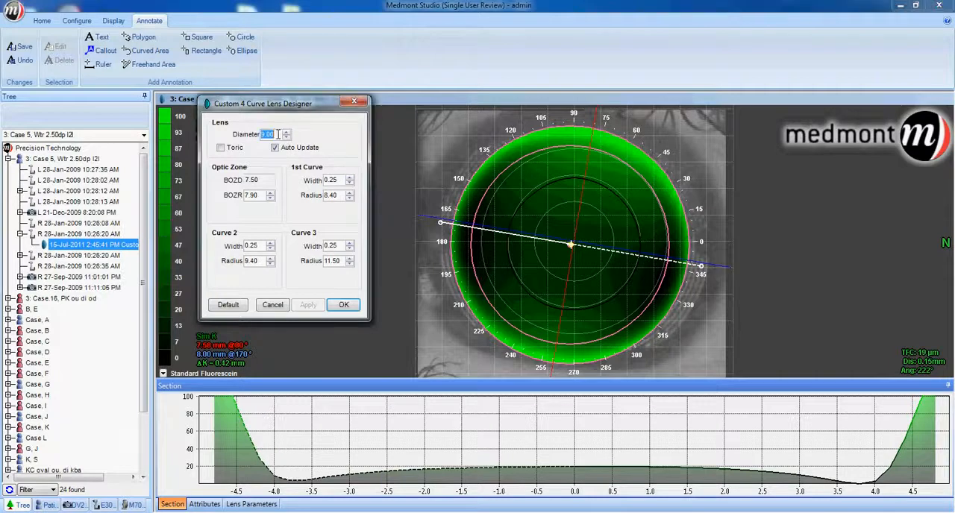
type("9")
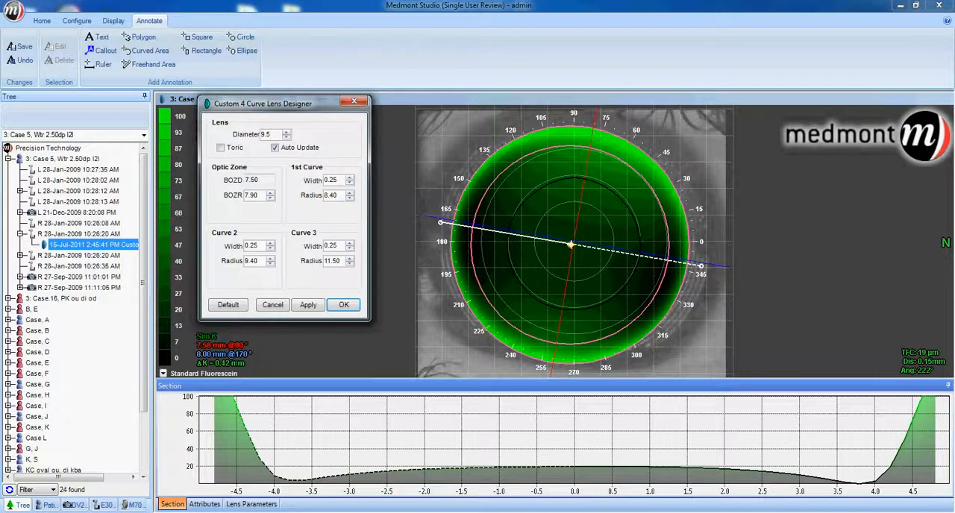
left_click(308, 306)
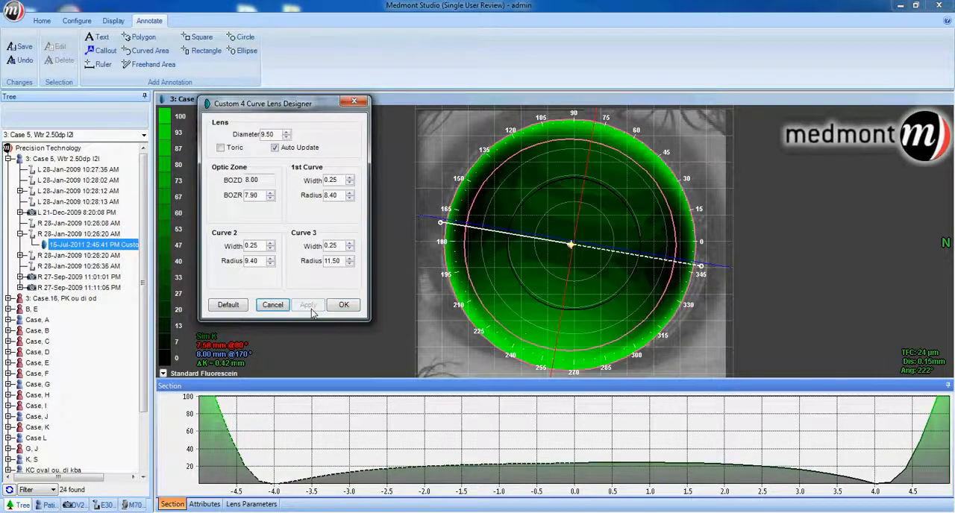
left_click(571, 244)
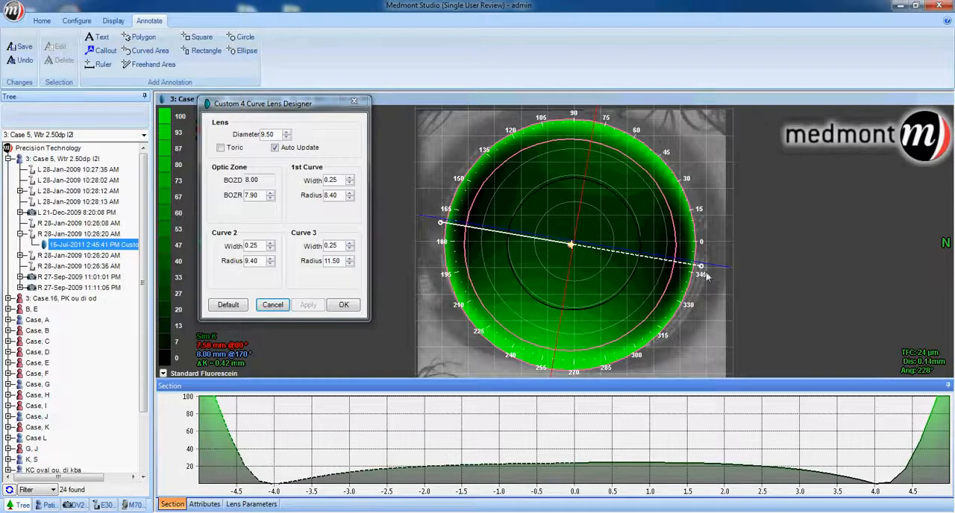
Rotate the cross-section line around the lens centre to examine the tear film profile along the flat and steep meridians.
mouse_move(701, 270)
left_mouse_down()
mouse_move(685, 179)
mouse_move(515, 125)
mouse_move(462, 170)
mouse_move(440, 224)
left_mouse_up()
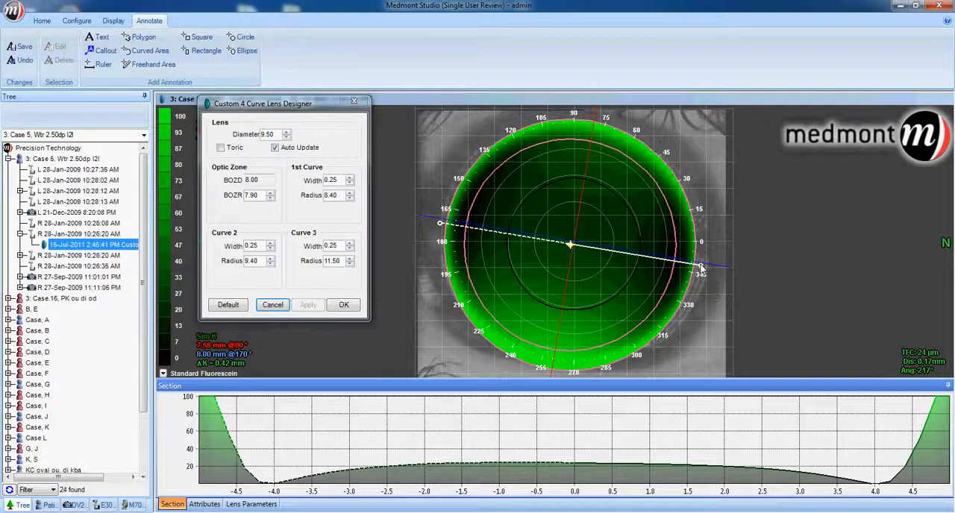
left_click_drag(700, 266, 648, 260)
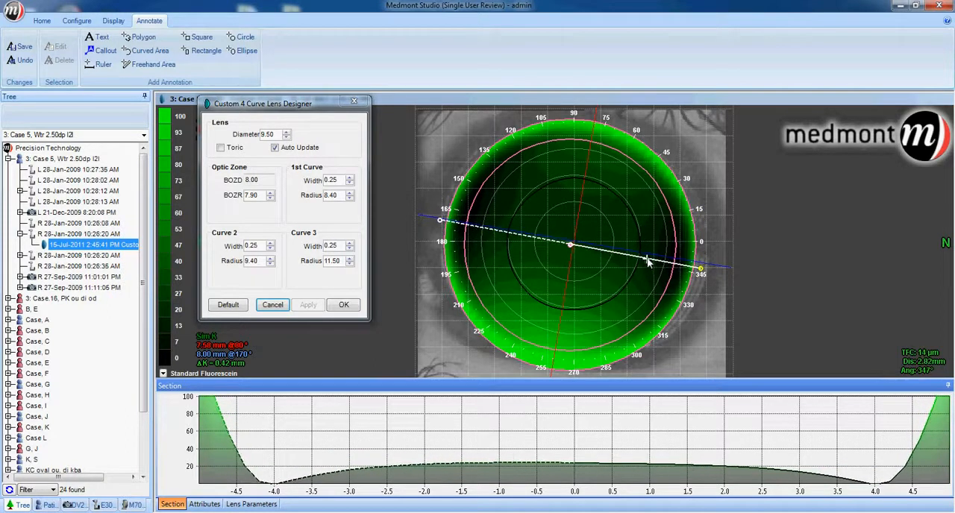
left_click(572, 249)
left_click_drag(701, 271, 552, 305)
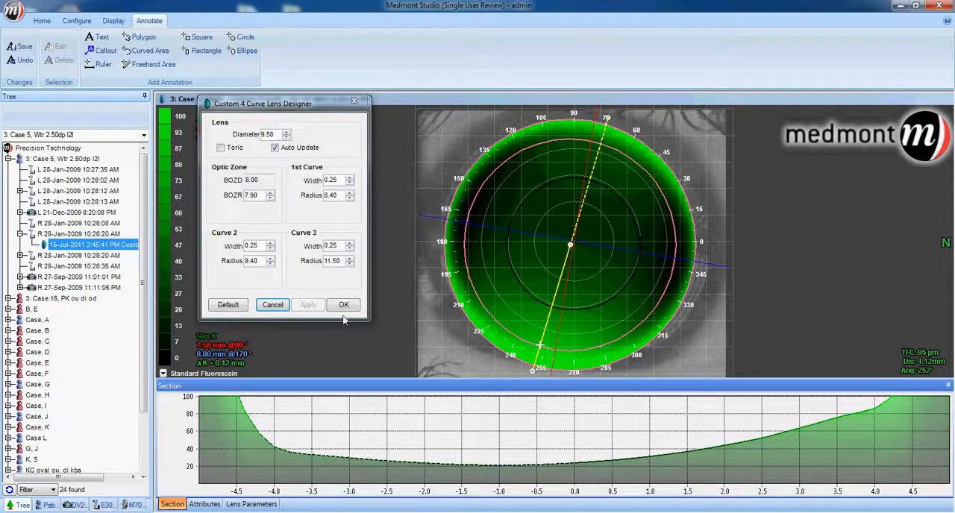
Accept the lens design, save its changes and show the right eye's 27-Sep-2009 11:01:01 PM photo beside the simulation.
left_click(342, 306)
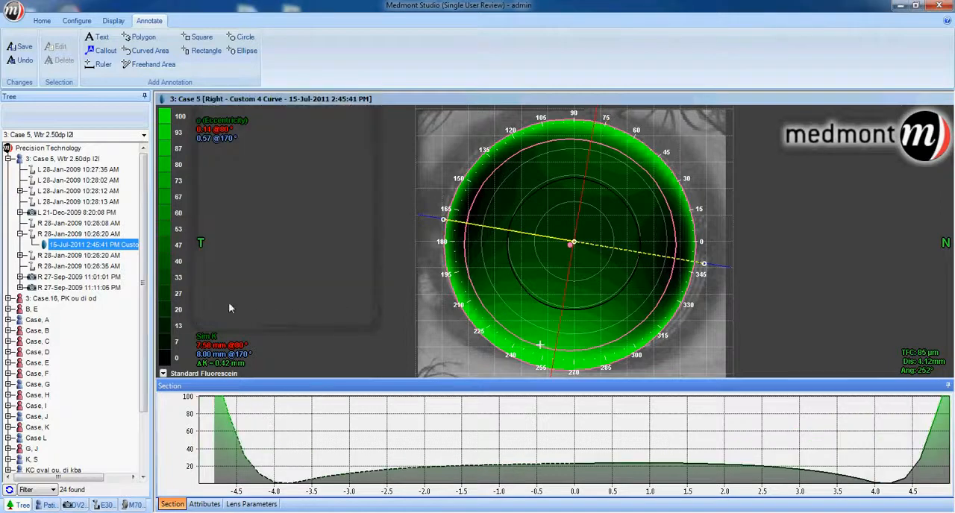
left_click(117, 278)
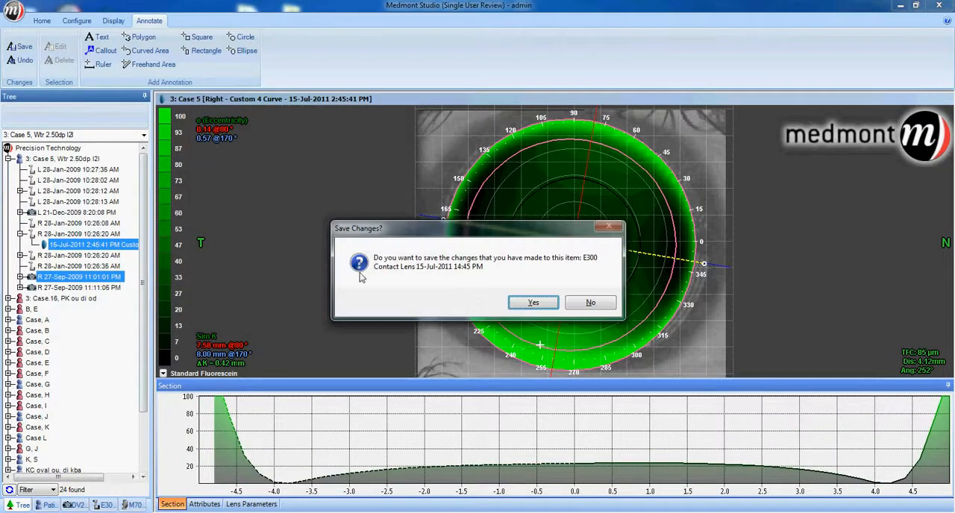
left_click(530, 304)
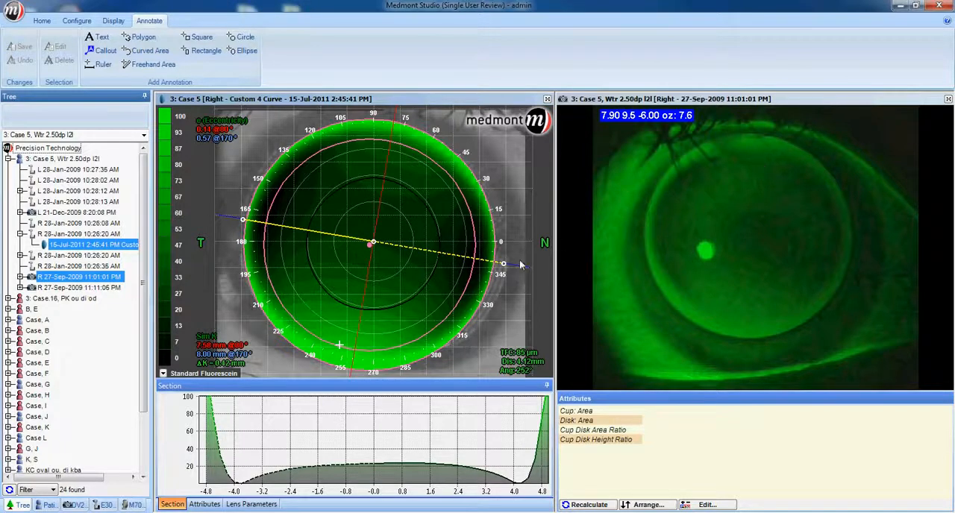
Return to the Custom 4 Curve lens view alone and move the cross-section's centre onto the lens centre.
left_click(136, 250)
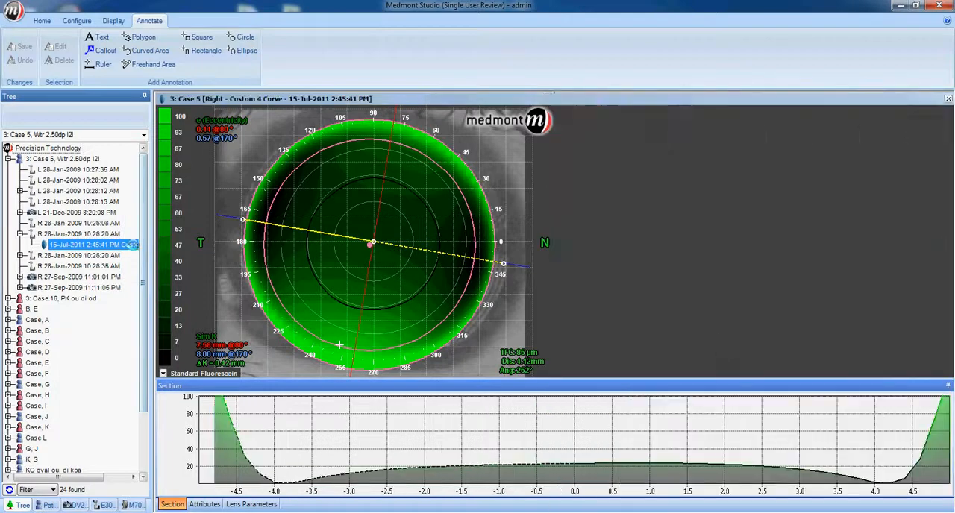
left_click_drag(574, 244, 570, 250)
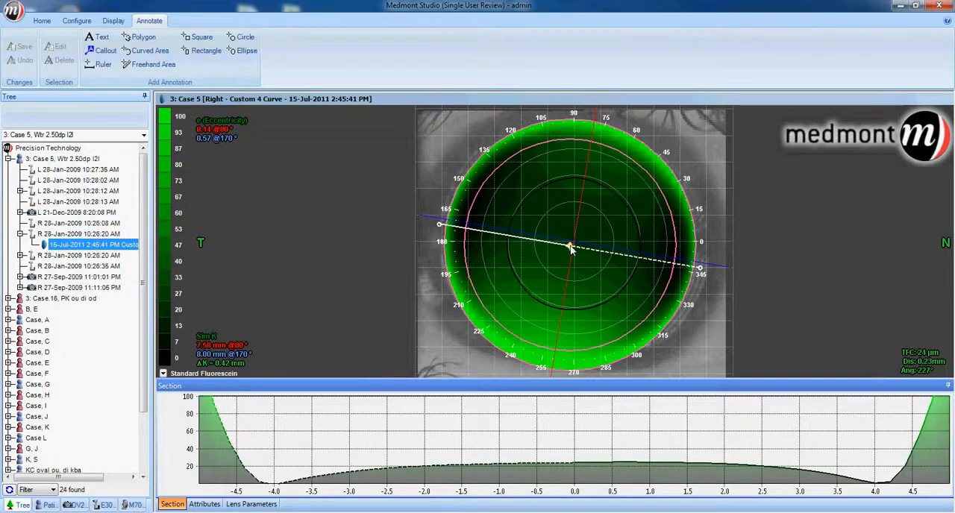
Reopen the Custom 4 Curve lens design for editing, make the lens toric and apply it to the fluorescein simulation.
left_click(44, 22)
left_click(76, 24)
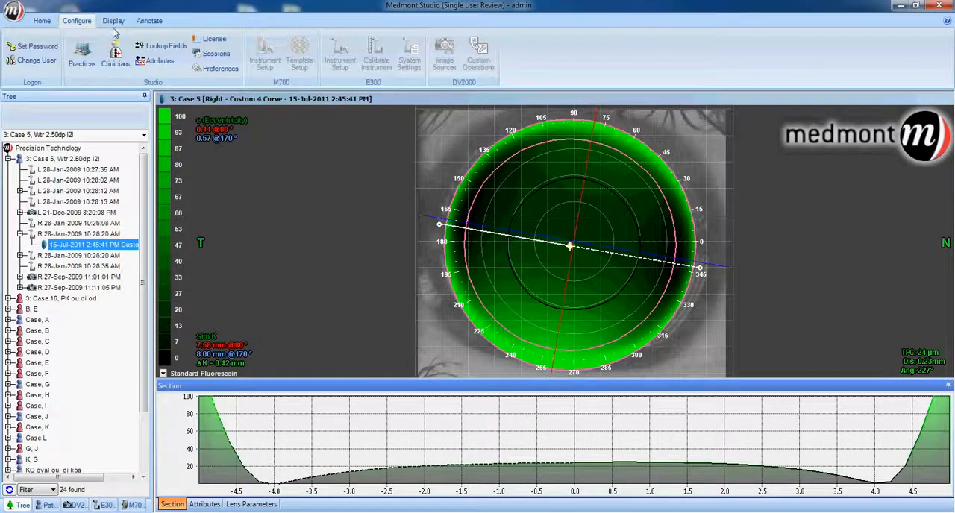
left_click(114, 22)
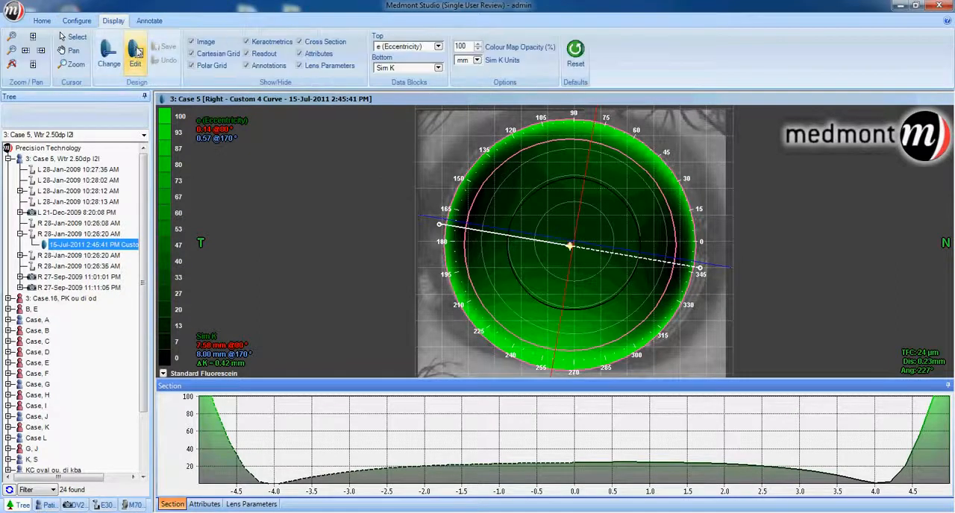
left_click(137, 57)
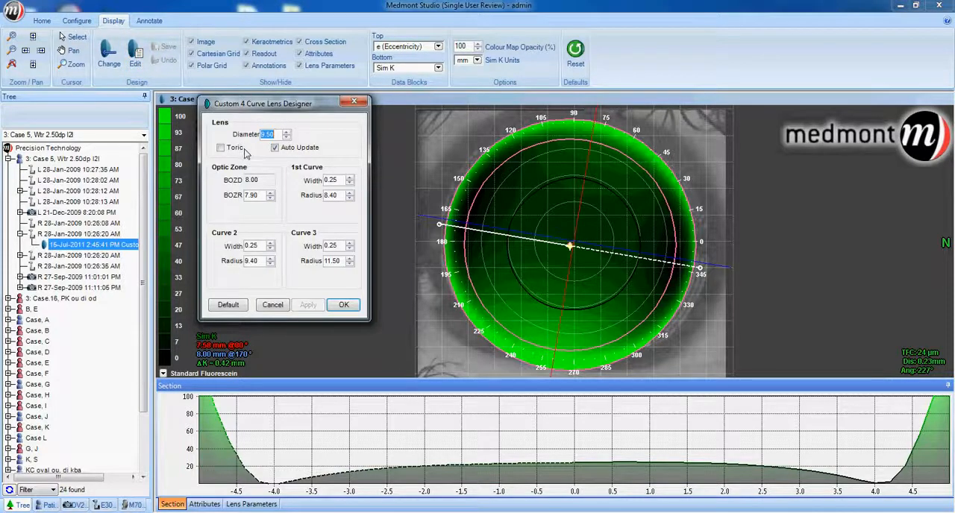
left_click(221, 148)
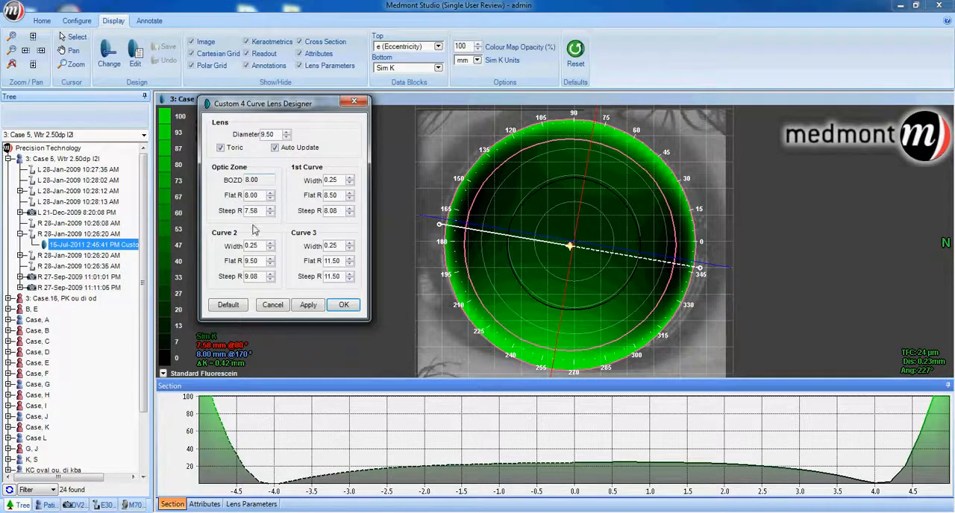
left_click(313, 307)
Recentre the cross-section on the toric lens and rotate it to examine the tear film profile around the meridians.
left_click(570, 248)
left_click_drag(569, 246, 572, 245)
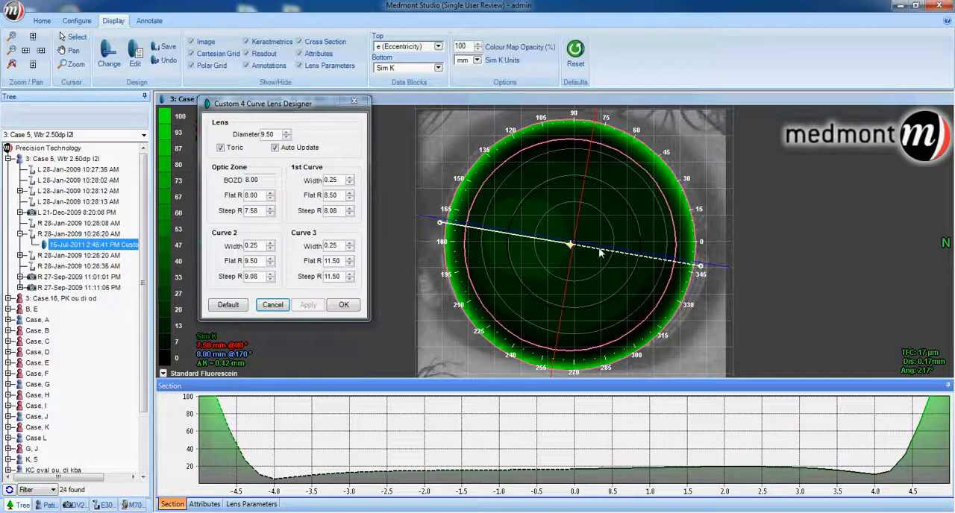
left_click_drag(700, 267, 513, 237)
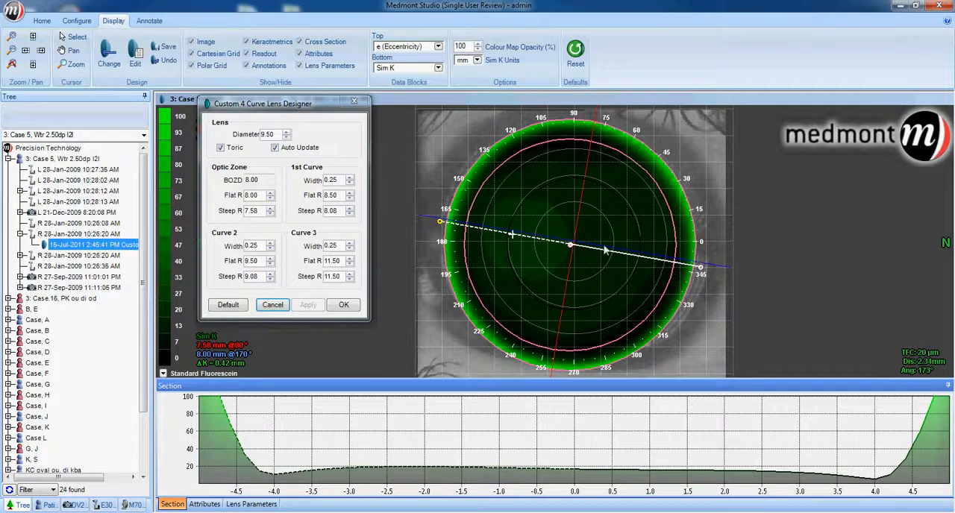
Set the optic zone's flat radius to 7.90 and steep radius to 7.65, apply them and inspect the flat-meridian cross-section.
left_click(270, 200)
left_click(270, 200)
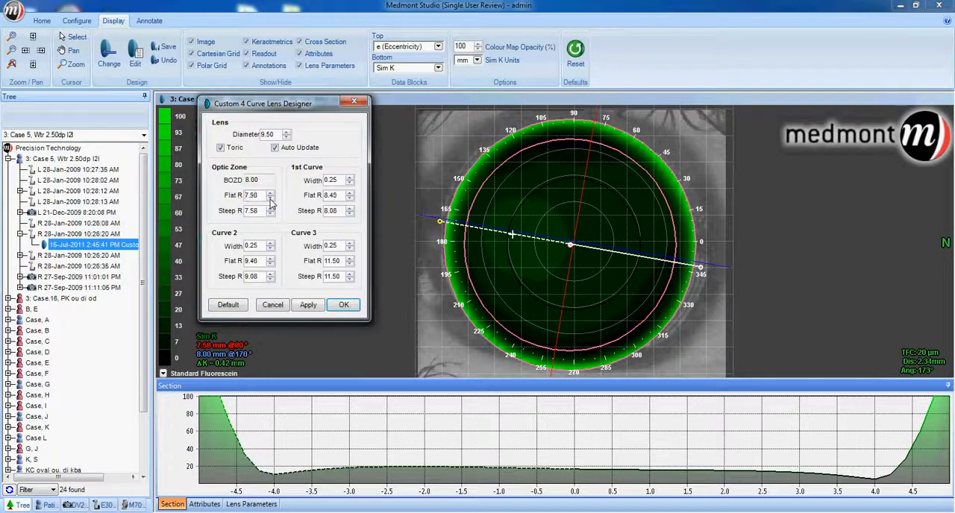
left_click_drag(439, 223, 568, 190)
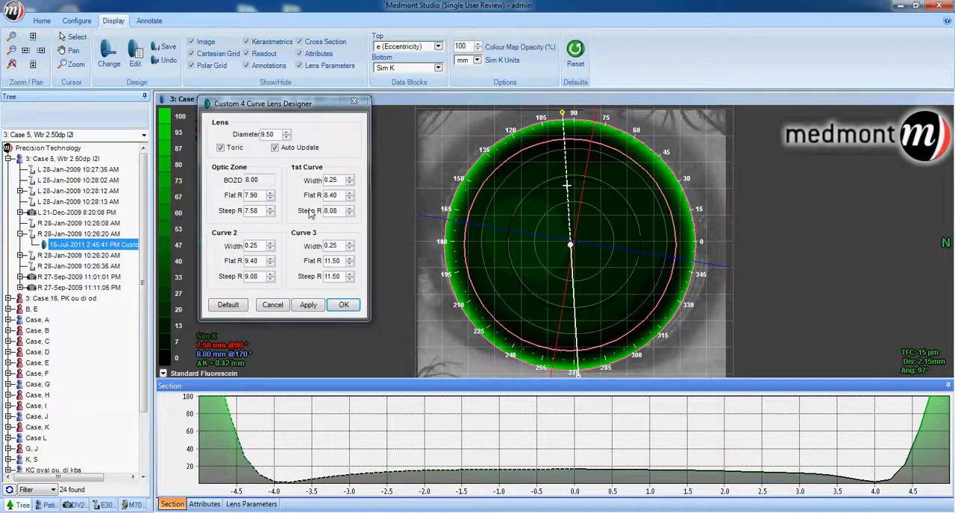
left_click(270, 208)
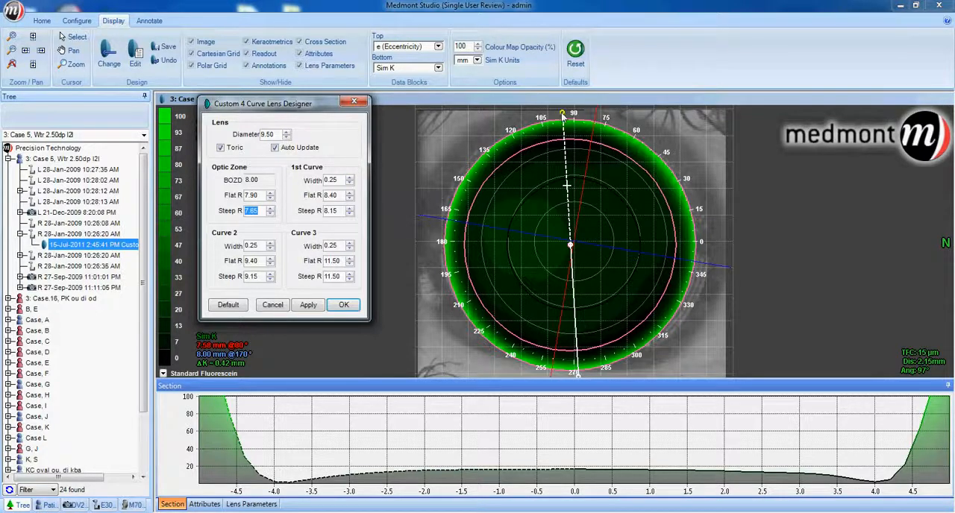
left_click_drag(563, 114, 441, 226)
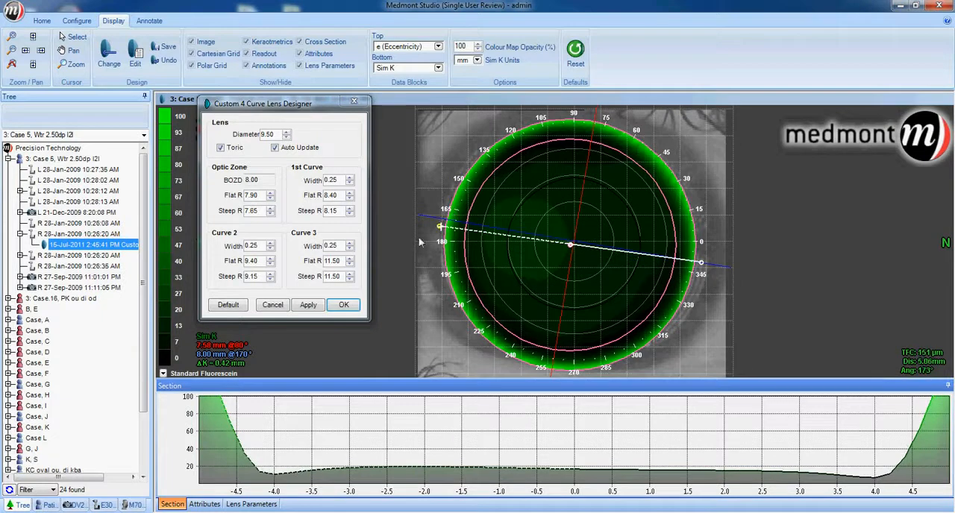
left_click(308, 307)
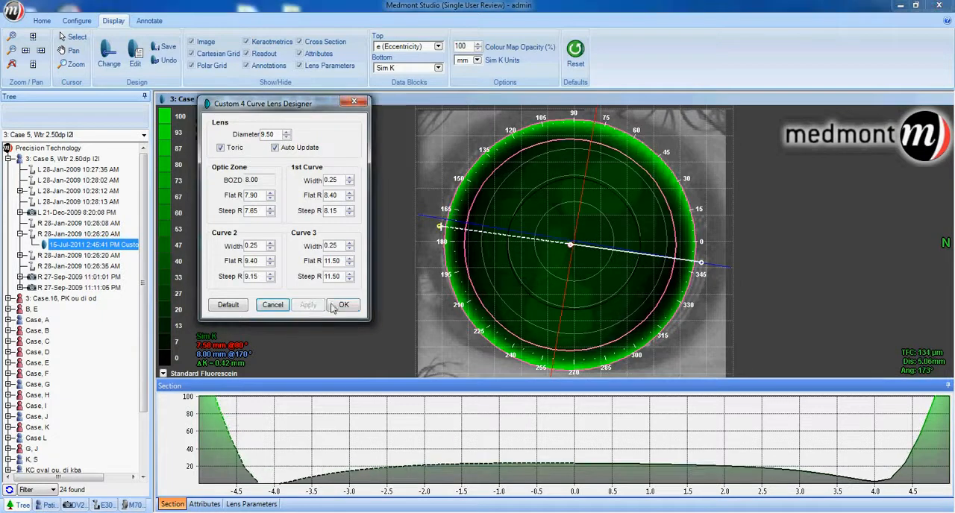
left_click_drag(701, 264, 614, 256)
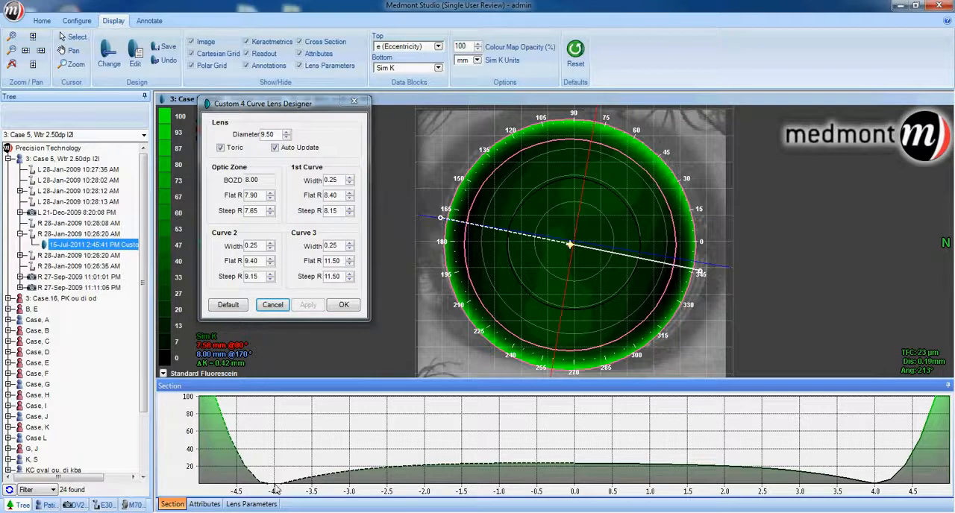
Set the widths of the 1st curve and Curve 2 to 0.35 and apply them to the simulation.
left_click(341, 180)
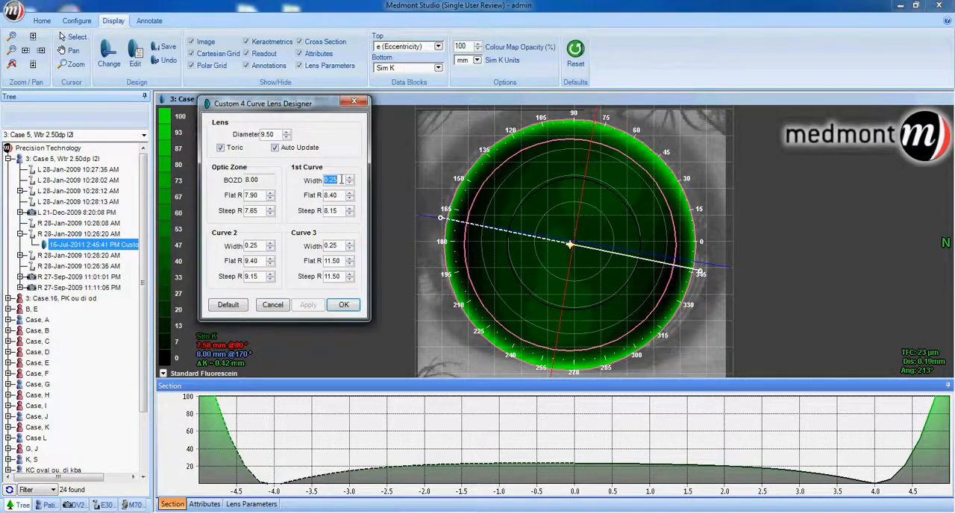
type("0.35")
key("Tab")
key("Tab")
key("Tab")
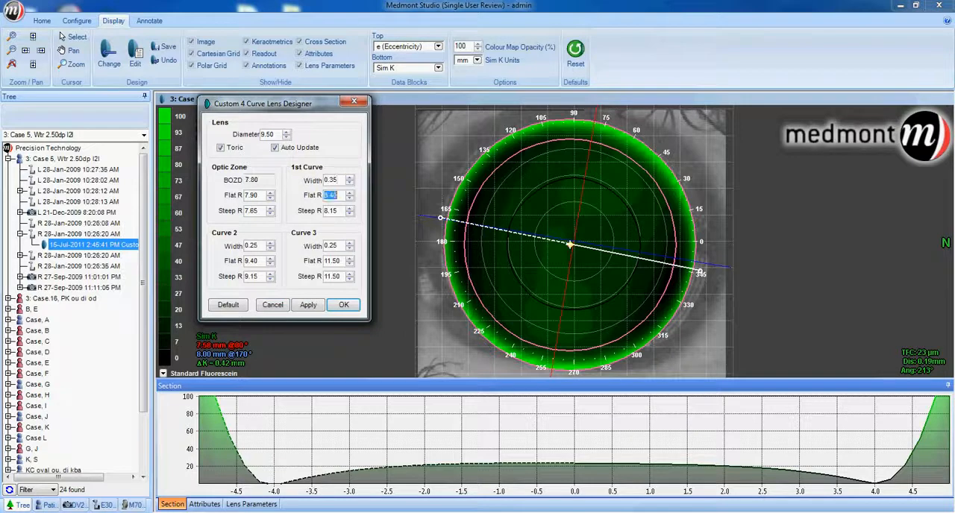
type("0")
left_click(304, 307)
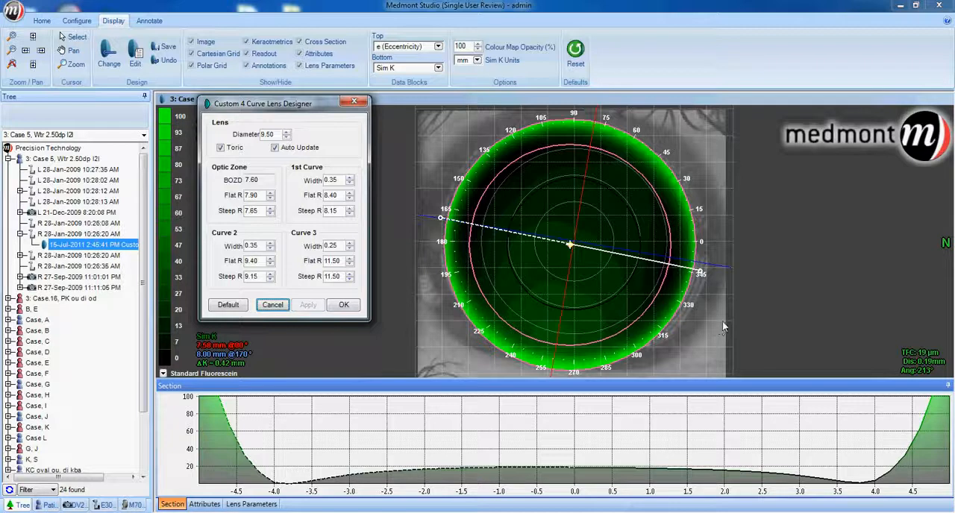
Accept the toric design, save its changes and show the right eye's 27-Sep-2009 11:11:05 PM photo beside the simulation.
left_click(343, 305)
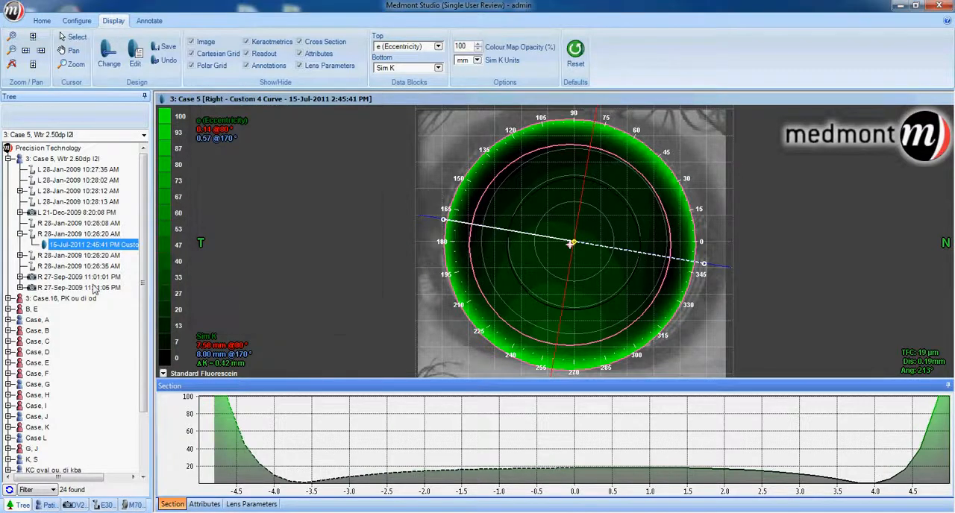
left_click(95, 288)
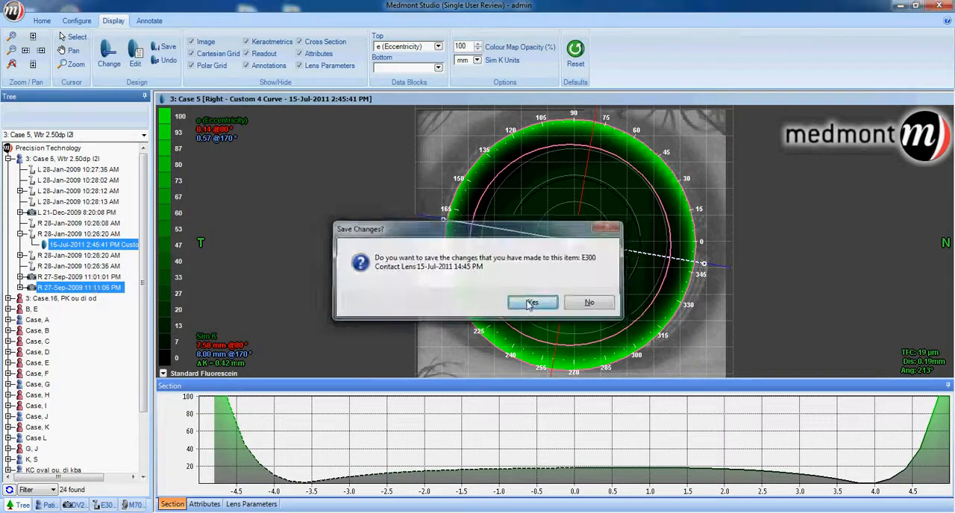
left_click(531, 303)
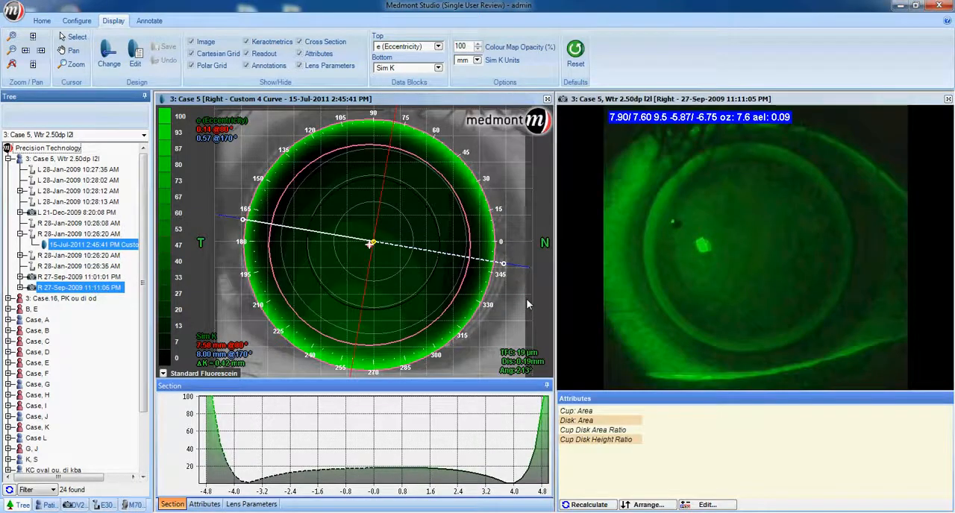